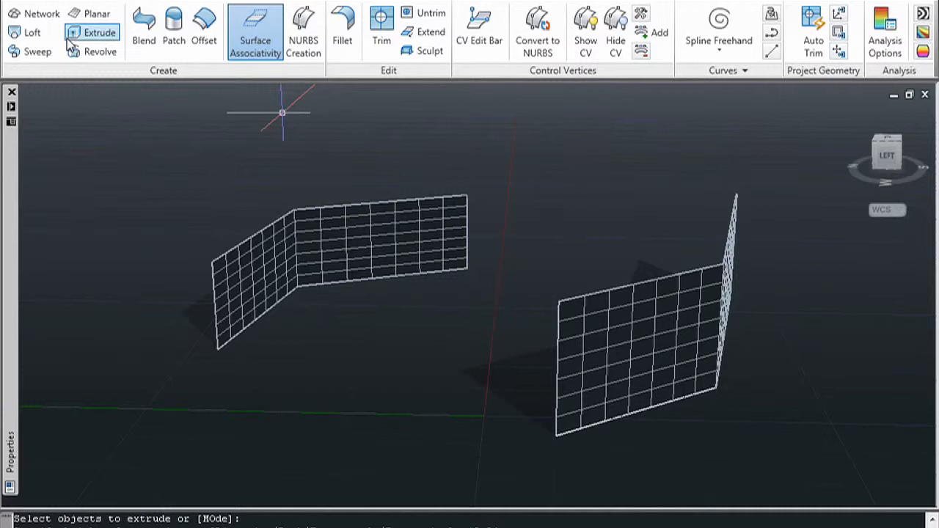
Begin a Loft in SUrface mode and pick the left wall's top edges as one joined section
click(31, 29)
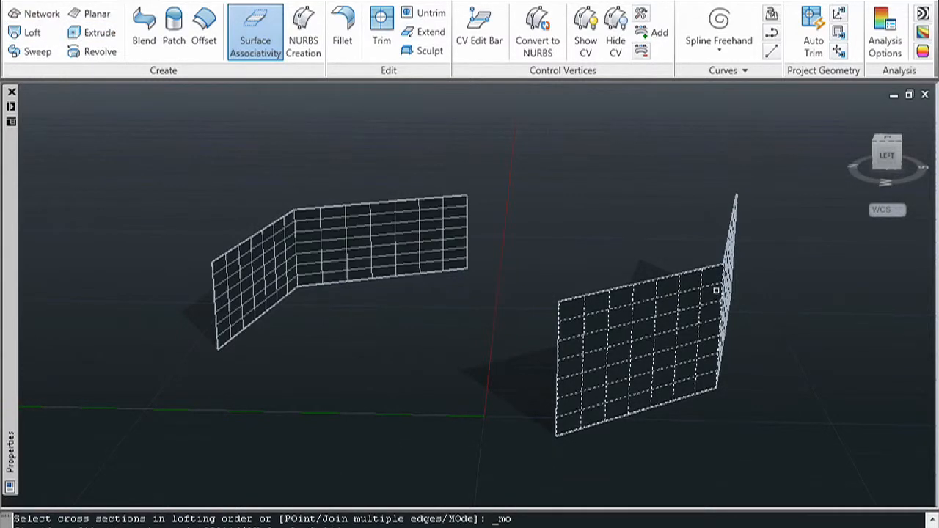
right_click(380, 303)
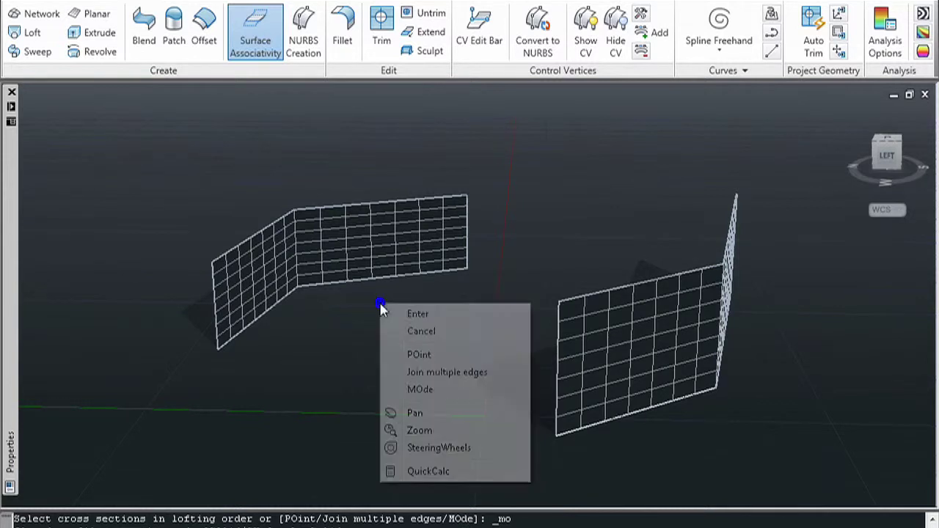
click(444, 375)
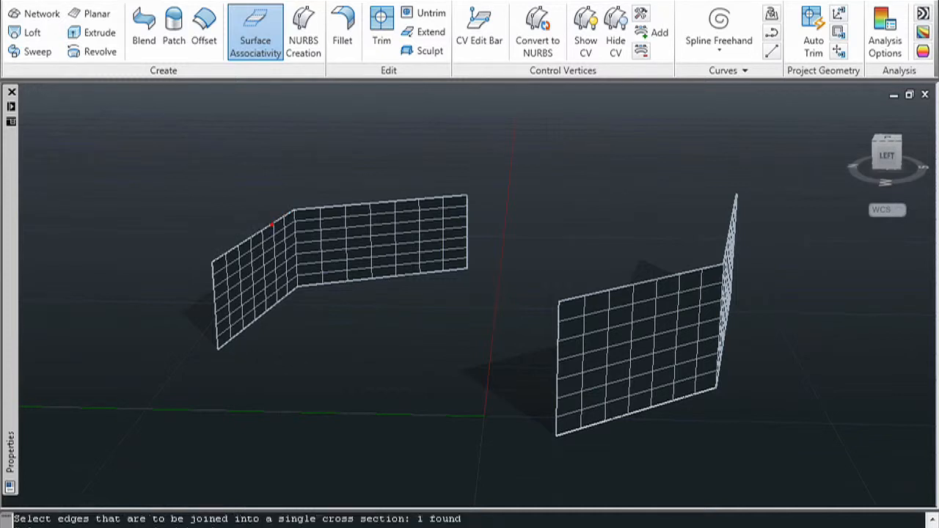
click(325, 208)
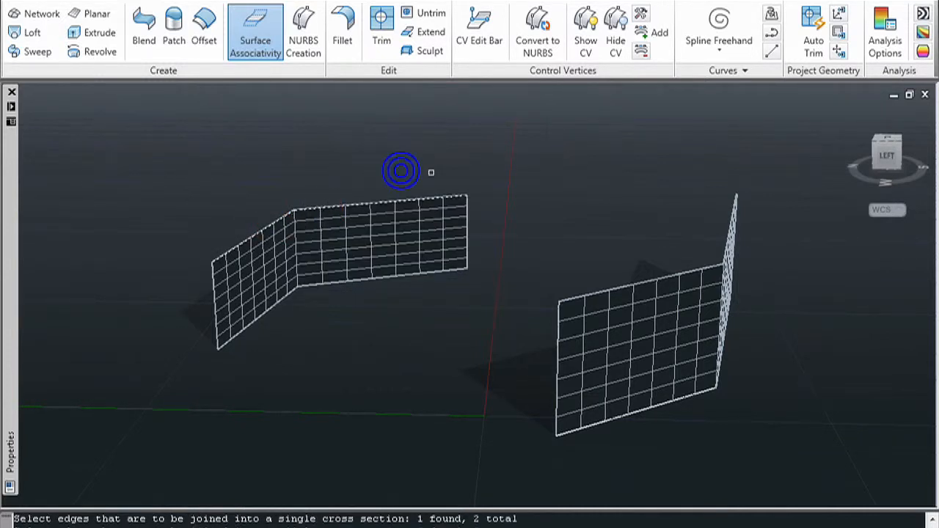
right_click(520, 195)
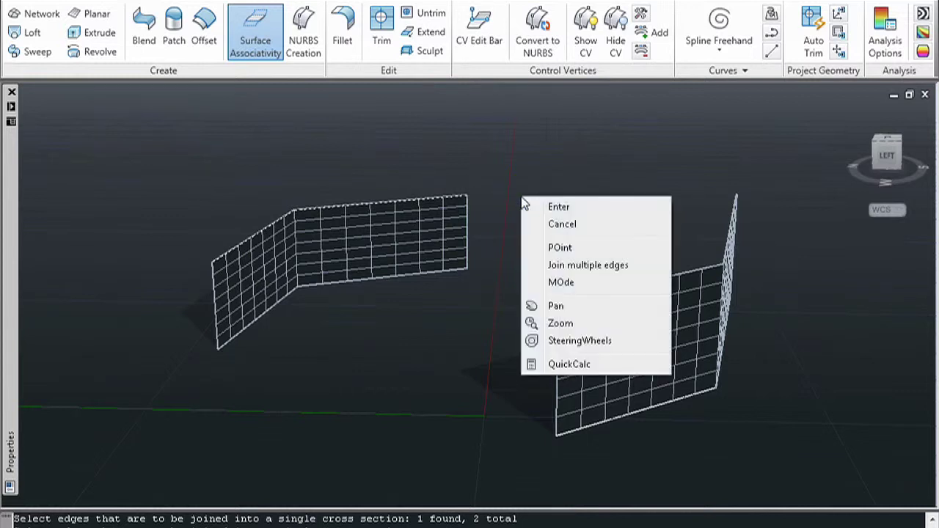
Join the front wall's top edges as the second section and preview the spanning loft
click(571, 264)
click(590, 292)
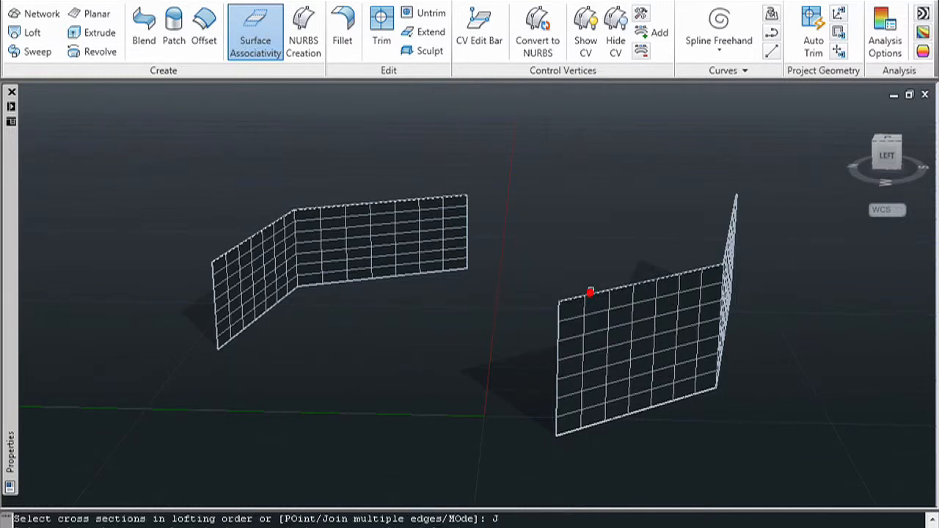
shift+middle_drag(614, 245, 560, 255)
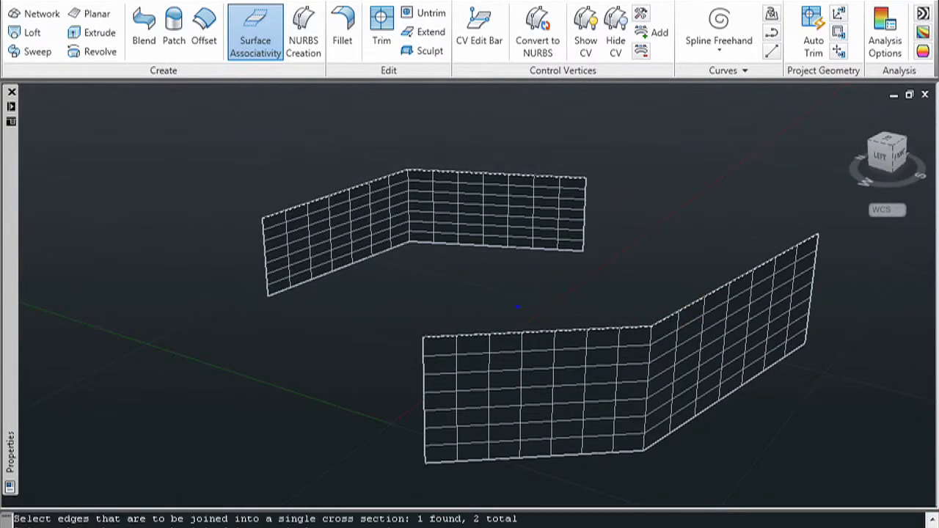
key(Return)
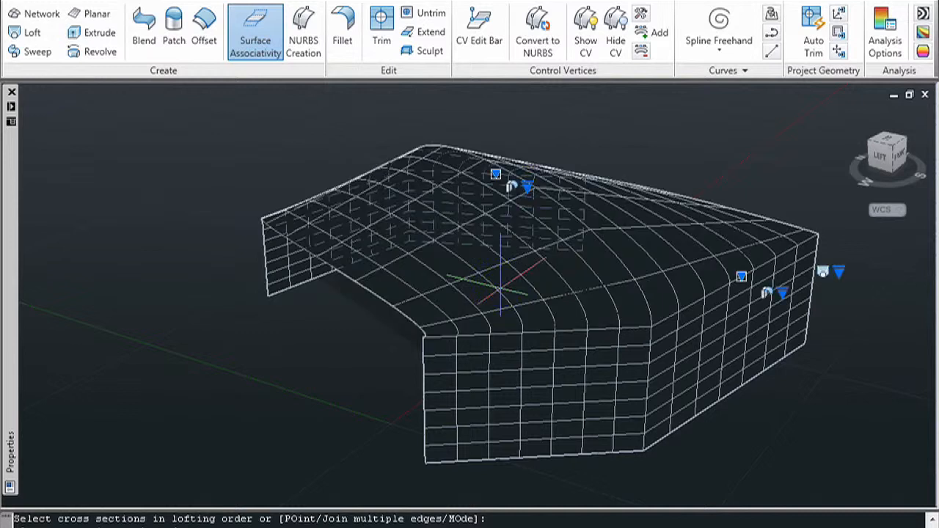
Set Curvature (G2) continuity at both the front and back wall edges and accept the loft
click(782, 293)
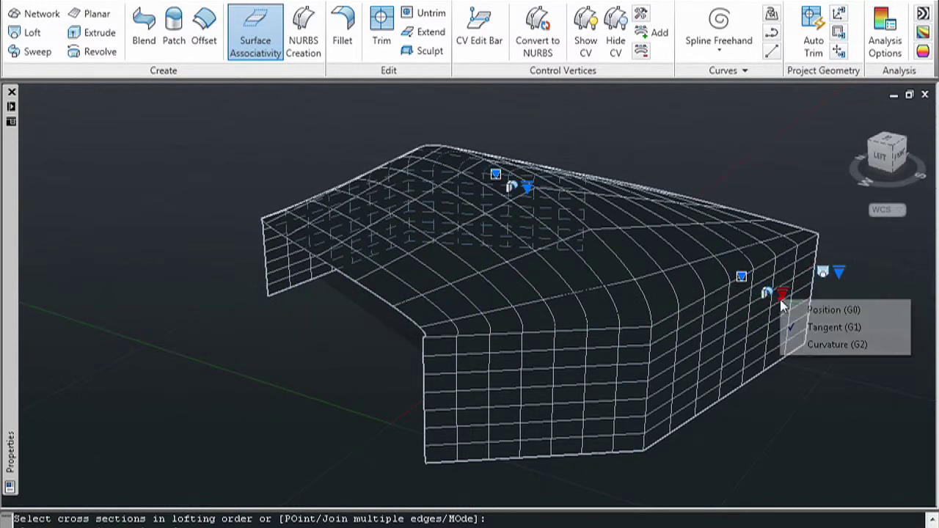
click(833, 344)
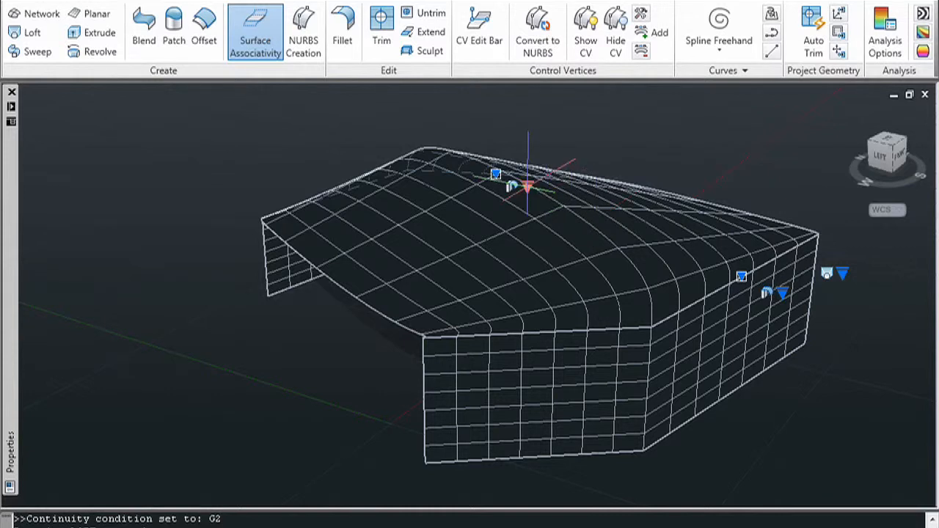
click(527, 186)
click(567, 230)
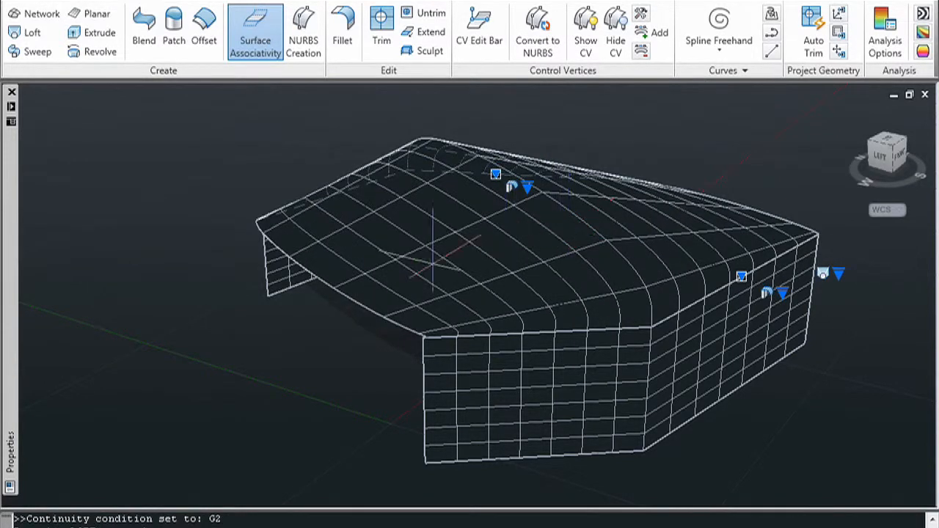
key(Return)
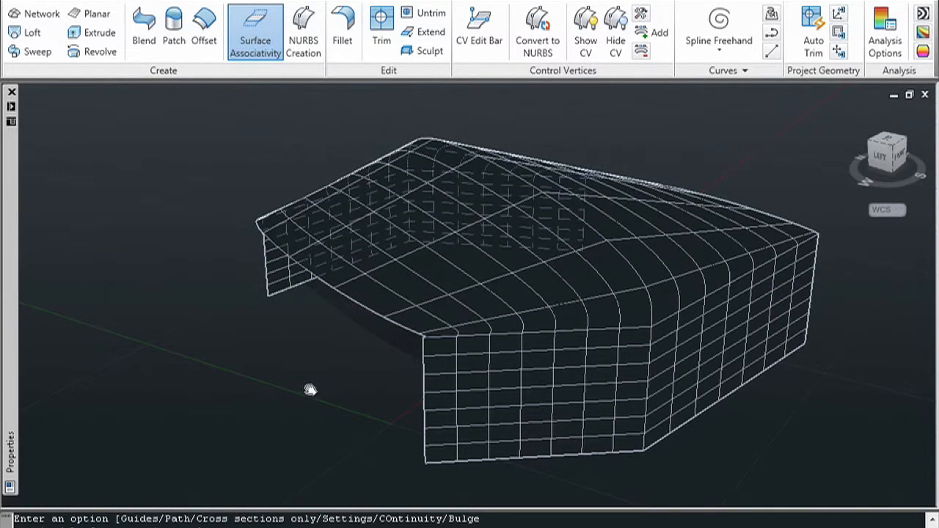
Pan and orbit to inspect the finished lofted roof surface between the walls
middle_drag(310, 387, 321, 404)
mouse_move(358, 378)
shift+middle_down()
mouse_move(543, 350)
mouse_move(611, 357)
mouse_move(643, 389)
mouse_move(442, 417)
mouse_move(333, 388)
shift+middle_up()
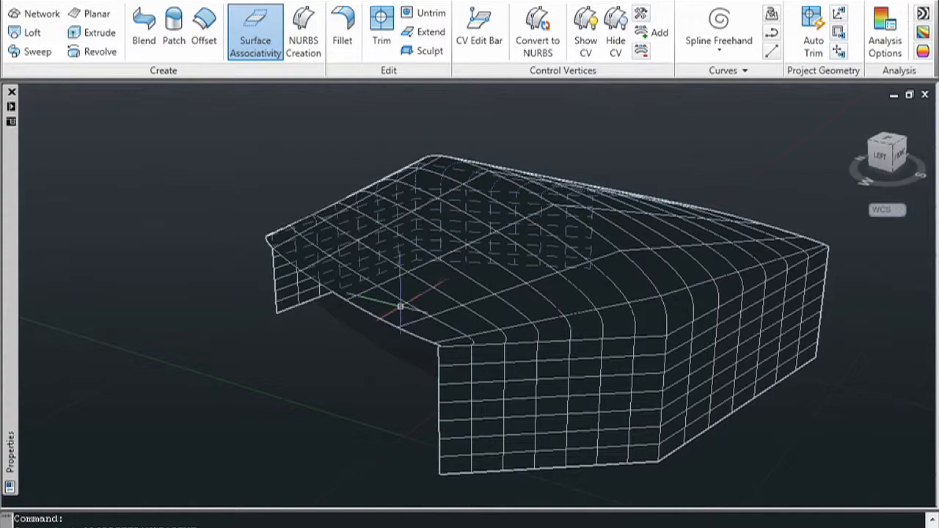